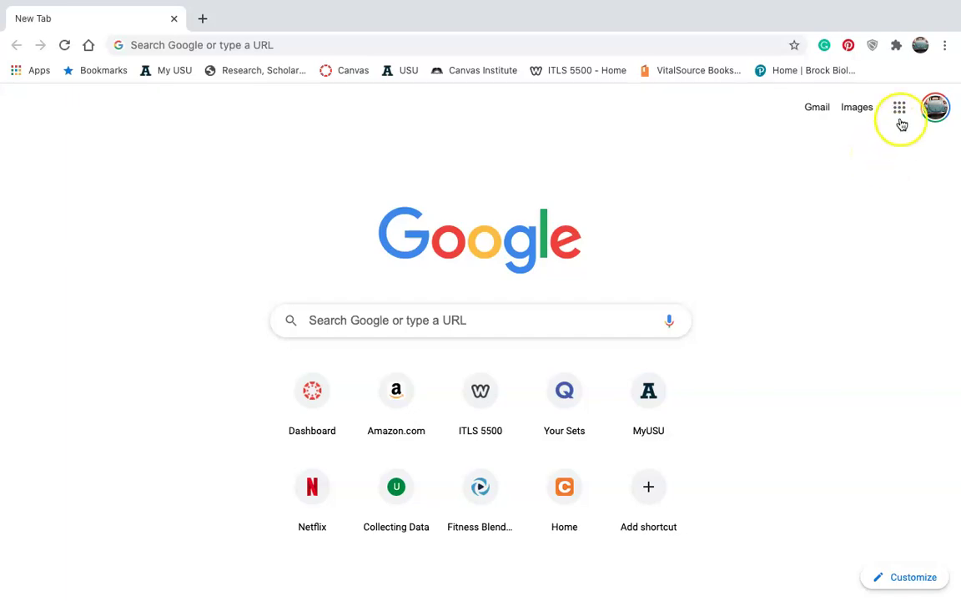
# Open the Animal Cell Organelles presentation from Slides' recent presentations via the Google apps launcher.
pyautogui.click(899, 117)
pyautogui.scroll(-3, 848, 327)
pyautogui.scroll(-5, 848, 328)
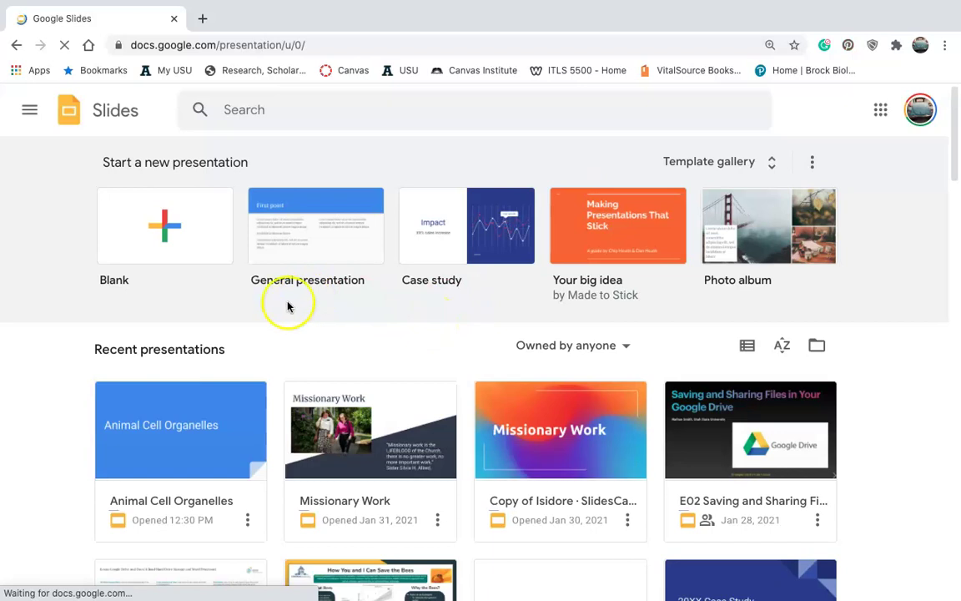
pyautogui.scroll(-2, 258, 333)
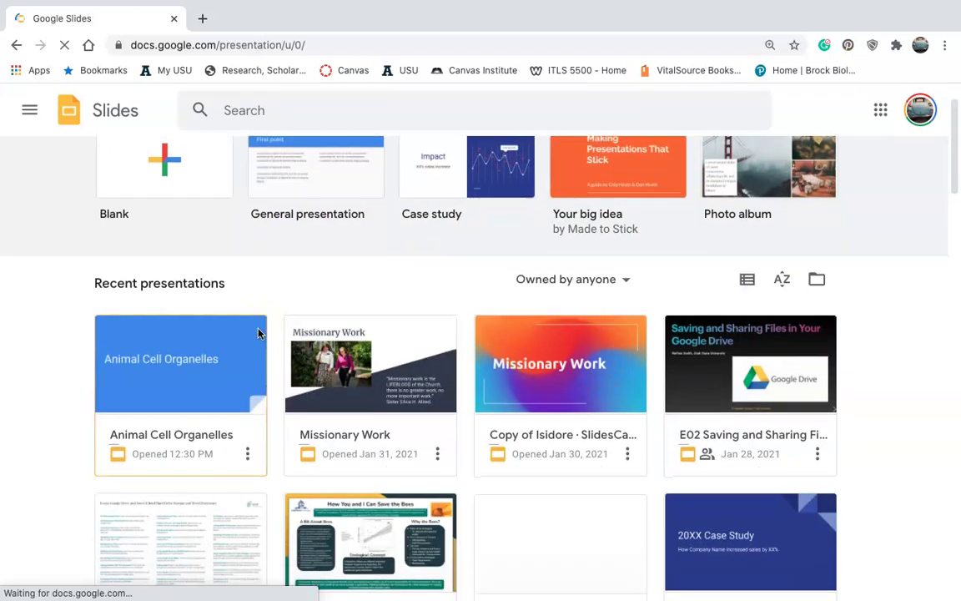
pyautogui.click(264, 259)
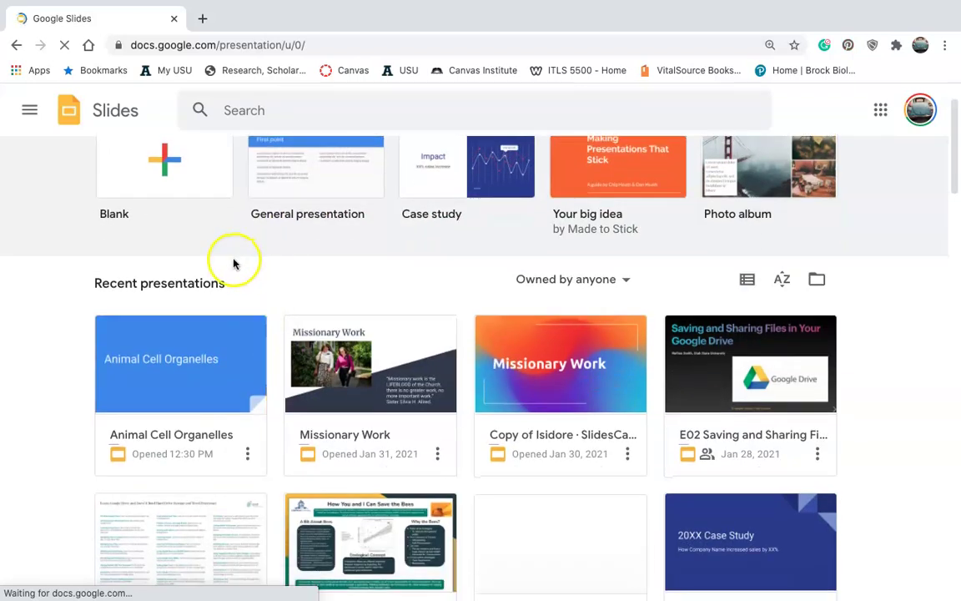
pyautogui.click(167, 436)
# Browse the cell diagram, True/False, powerhouse question and one-thing-learned slides.
pyautogui.click(90, 364)
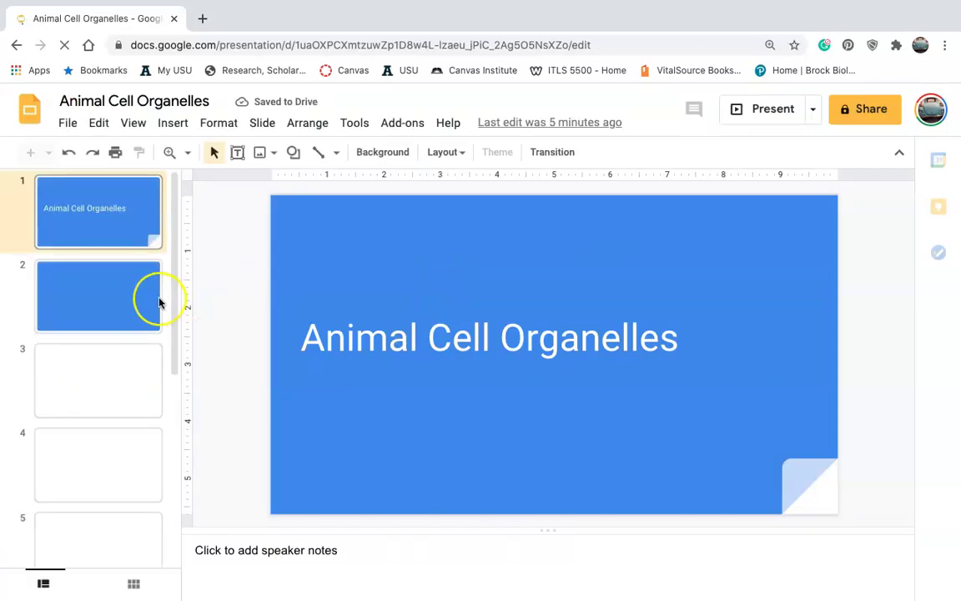
pyautogui.click(103, 298)
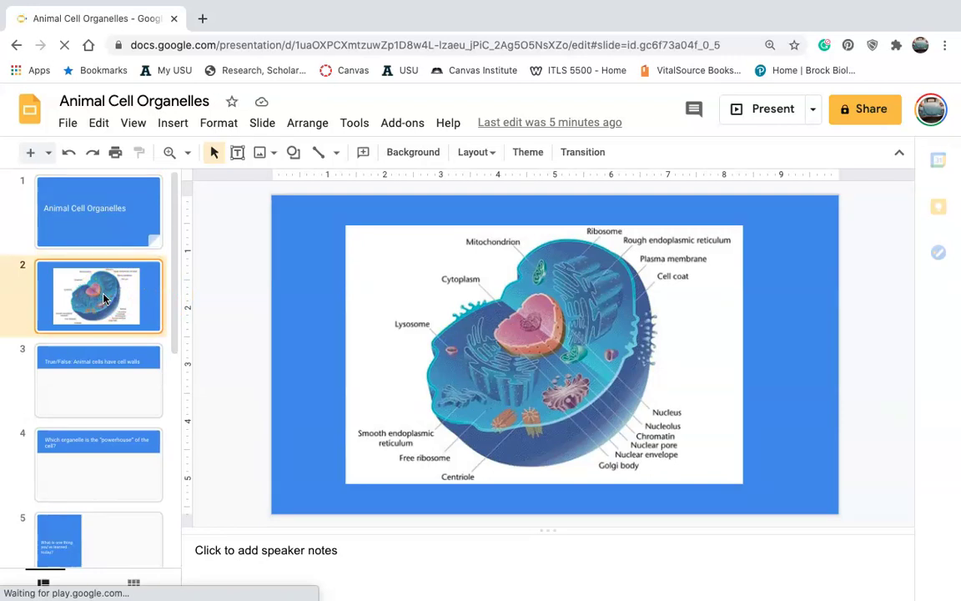
pyautogui.click(92, 383)
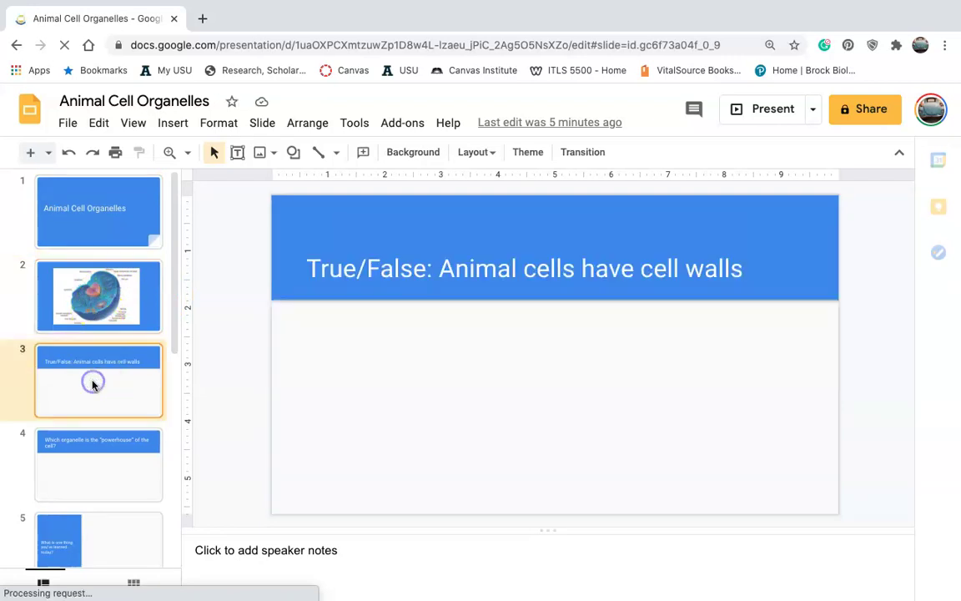
pyautogui.click(85, 458)
pyautogui.scroll(-1, 84, 458)
pyautogui.click(84, 459)
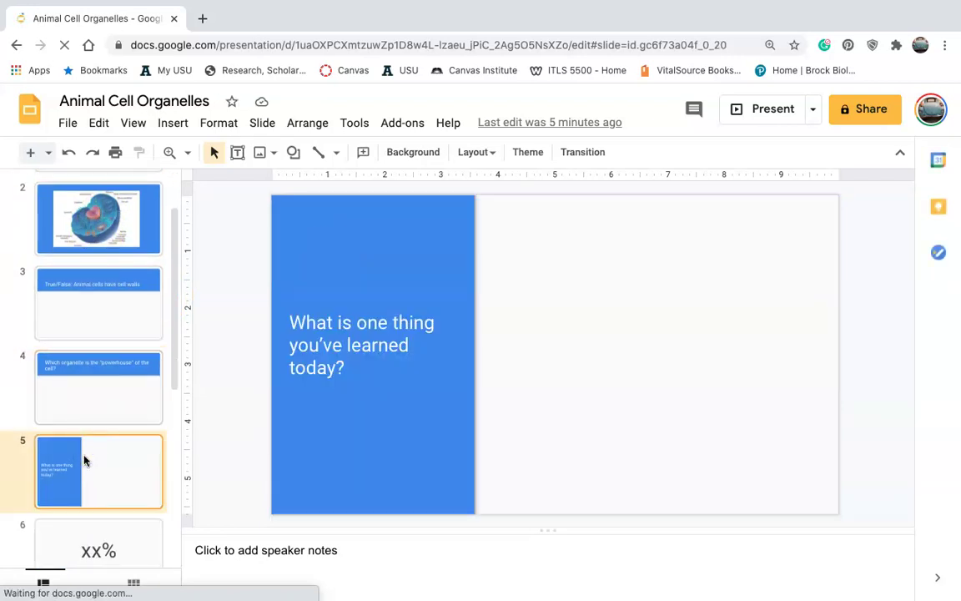
# Return to the 'True/False: Animal cells have cell walls' slide after revisiting the title and diagram slides.
pyautogui.scroll(1, 84, 460)
pyautogui.click(81, 397)
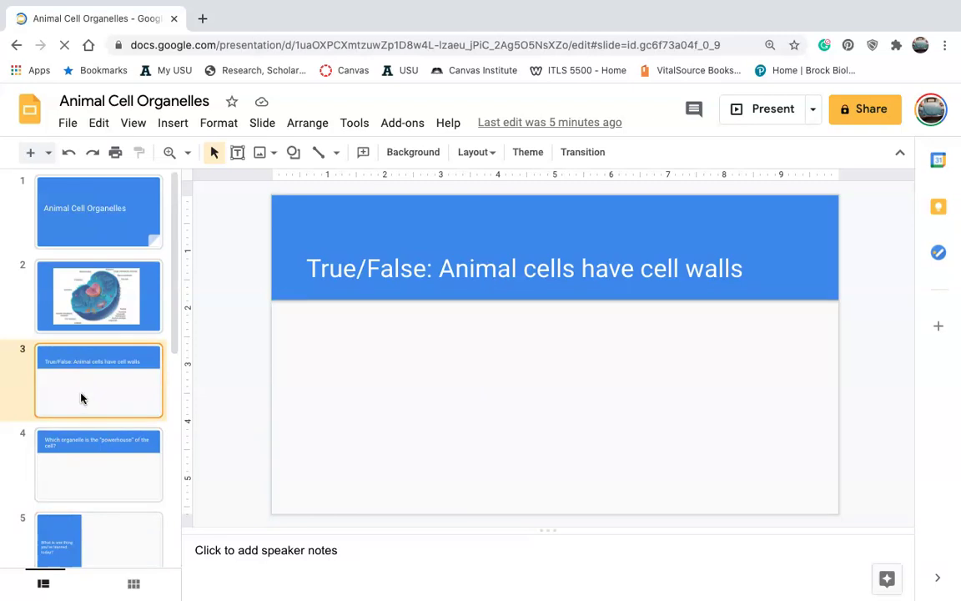
pyautogui.click(135, 227)
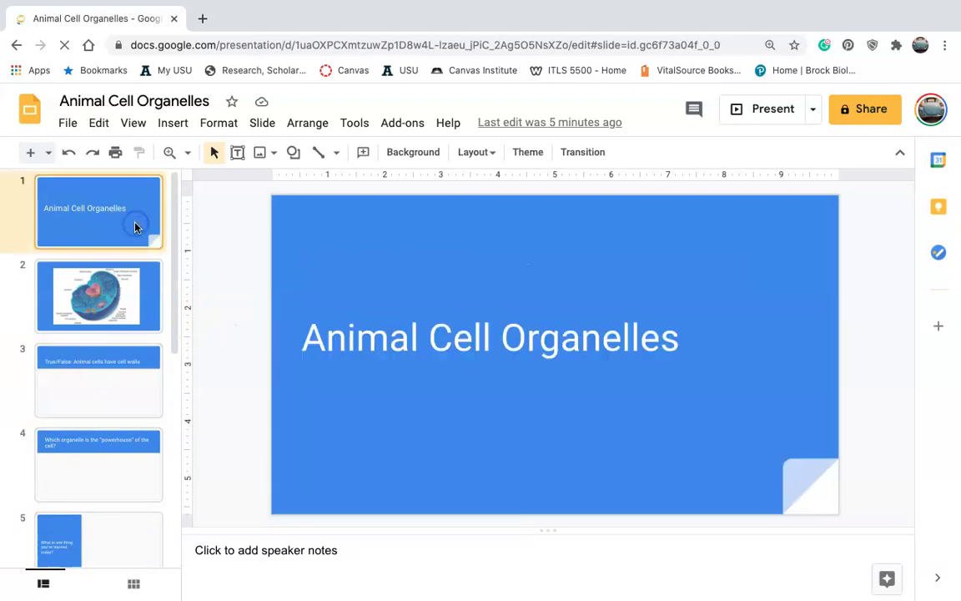
pyautogui.click(101, 278)
pyautogui.click(97, 379)
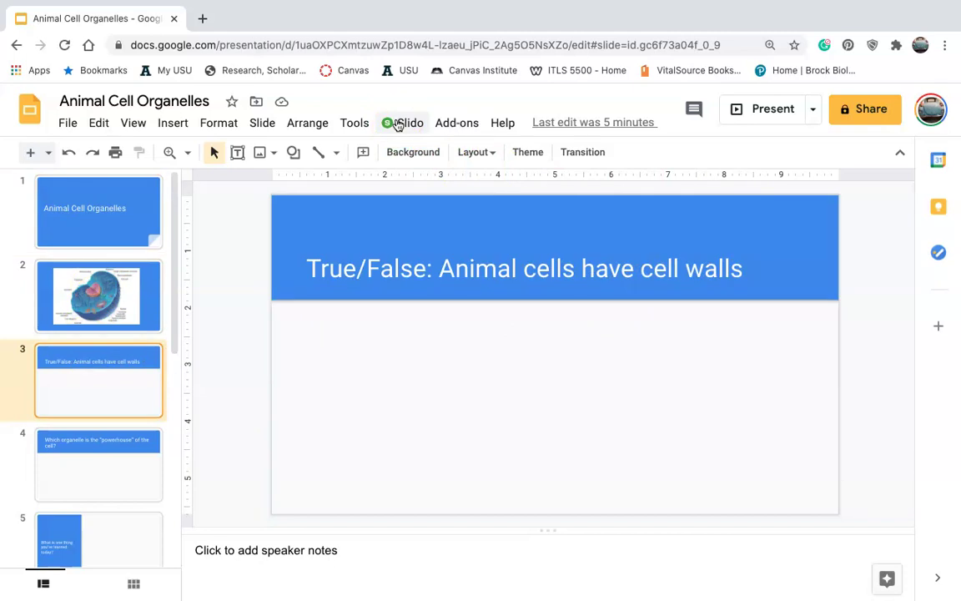
# Search the add-ons Marketplace for 'slido' to find Slido for Google Slides marked Installed.
pyautogui.click(440, 123)
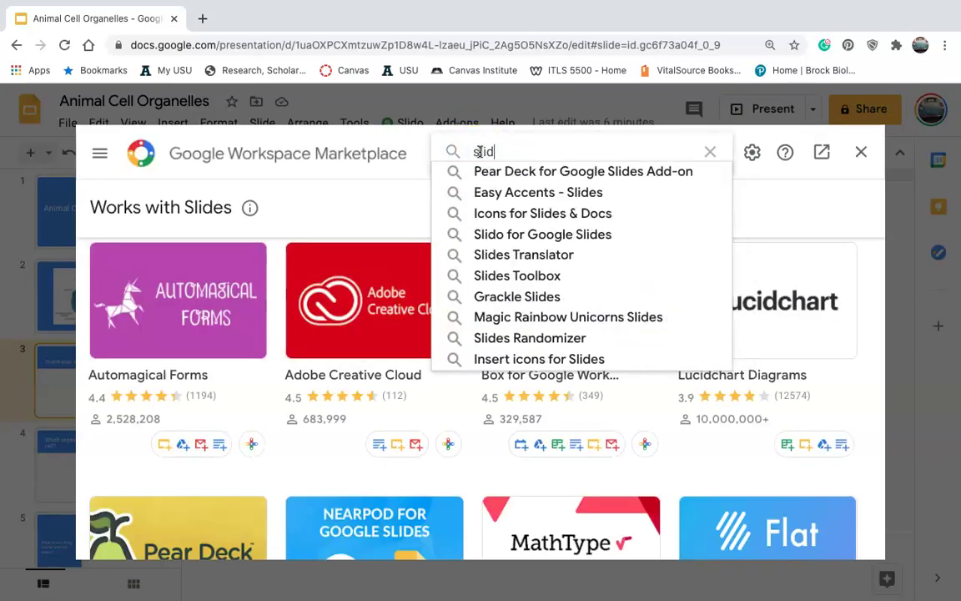
pyautogui.write('eo')
pyautogui.press('BackSpace')
pyautogui.press('BackSpace')
pyautogui.write('o')
pyautogui.press('Return')
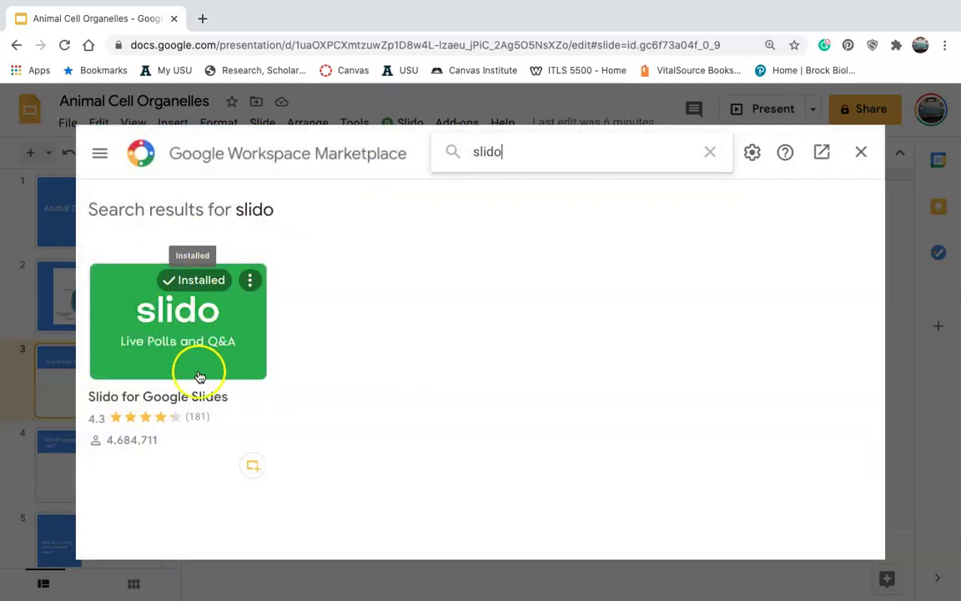
# Review the Slido for Google Slides listing's feature screenshots and video, then close the Marketplace.
pyautogui.click(251, 459)
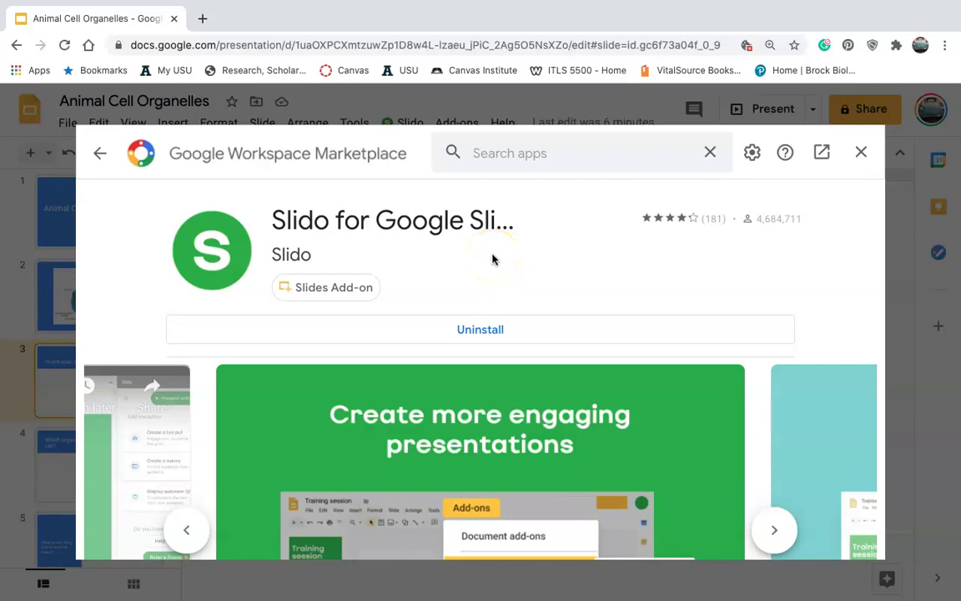
pyautogui.scroll(-5, 492, 259)
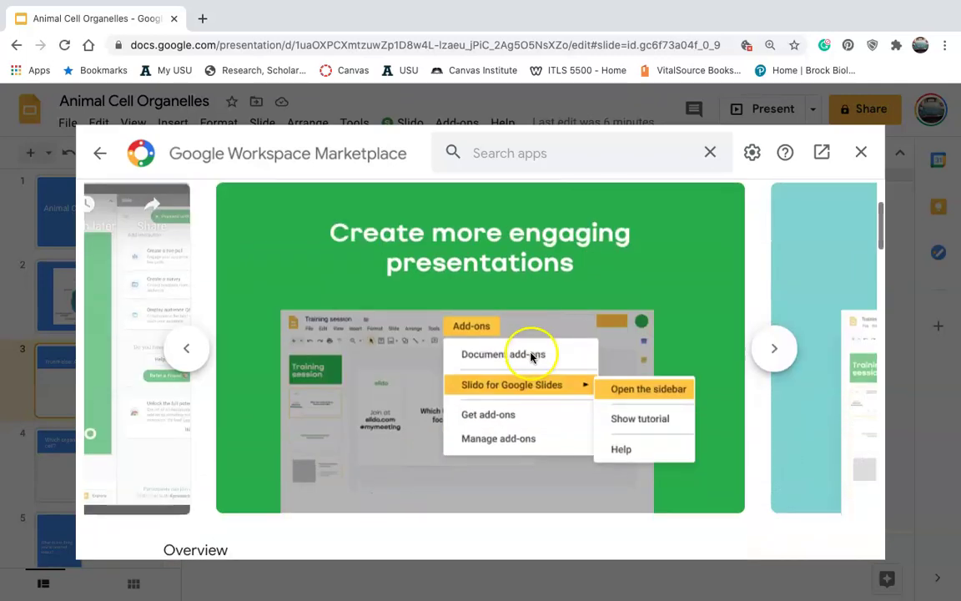
pyautogui.click(774, 347)
pyautogui.click(774, 348)
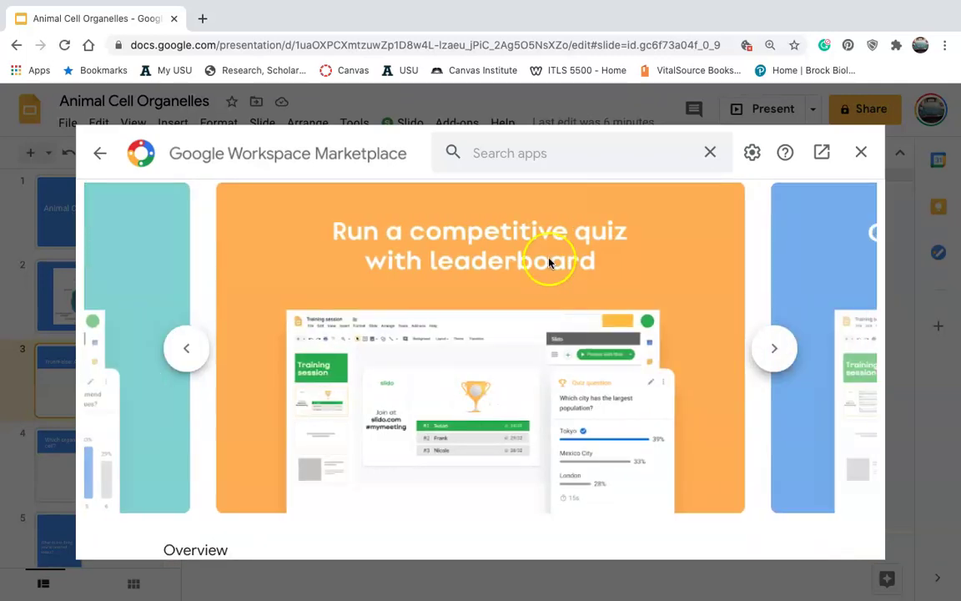
pyautogui.click(776, 349)
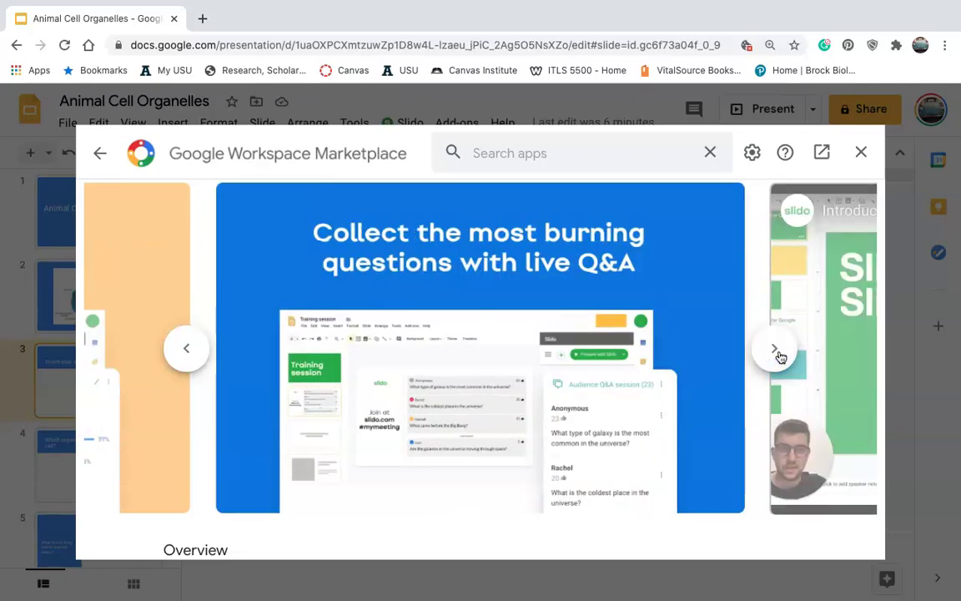
pyautogui.click(779, 355)
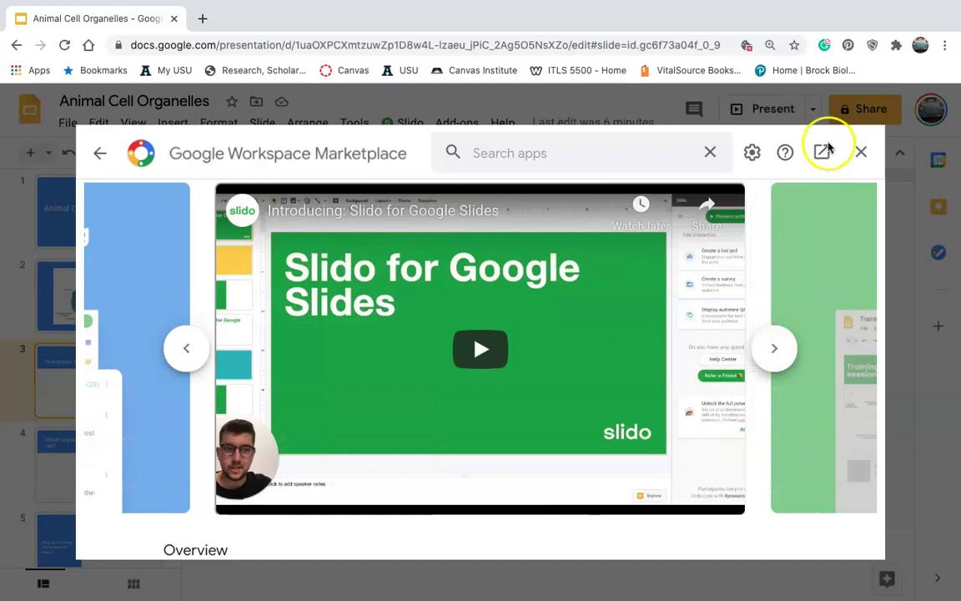
pyautogui.click(860, 153)
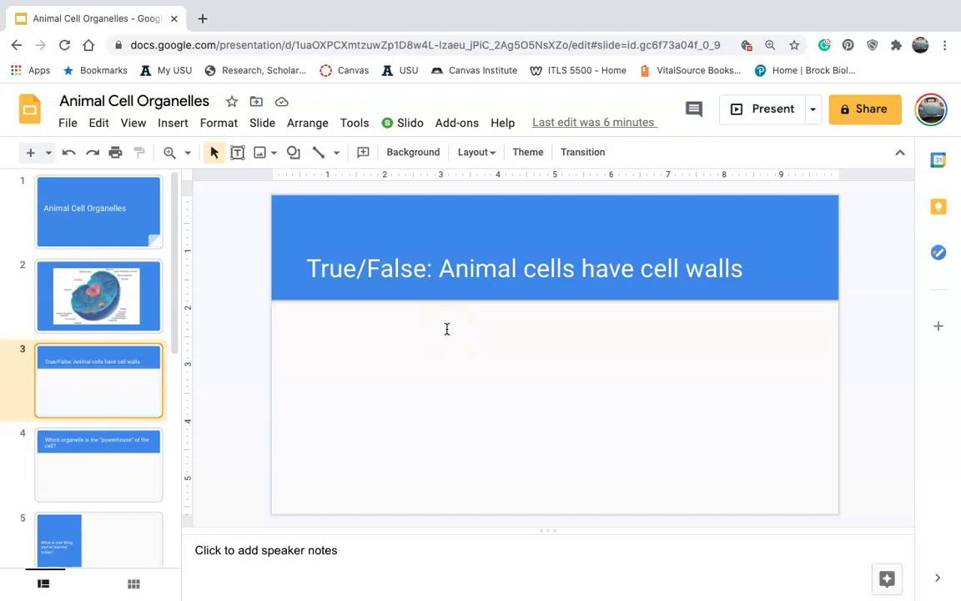
# Open the Slido sidebar and scroll through its Create new interaction options.
pyautogui.click(407, 123)
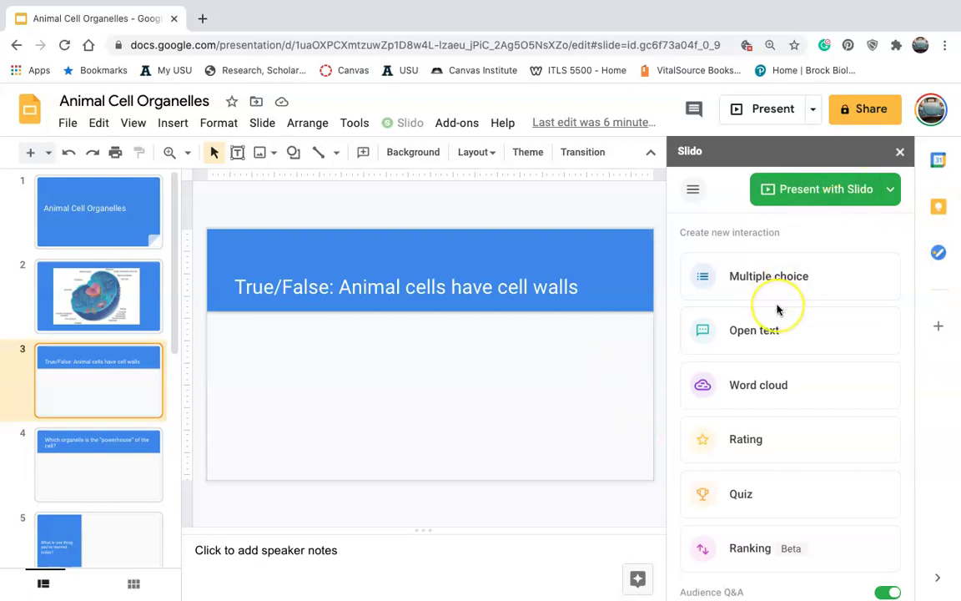
pyautogui.scroll(-3, 777, 309)
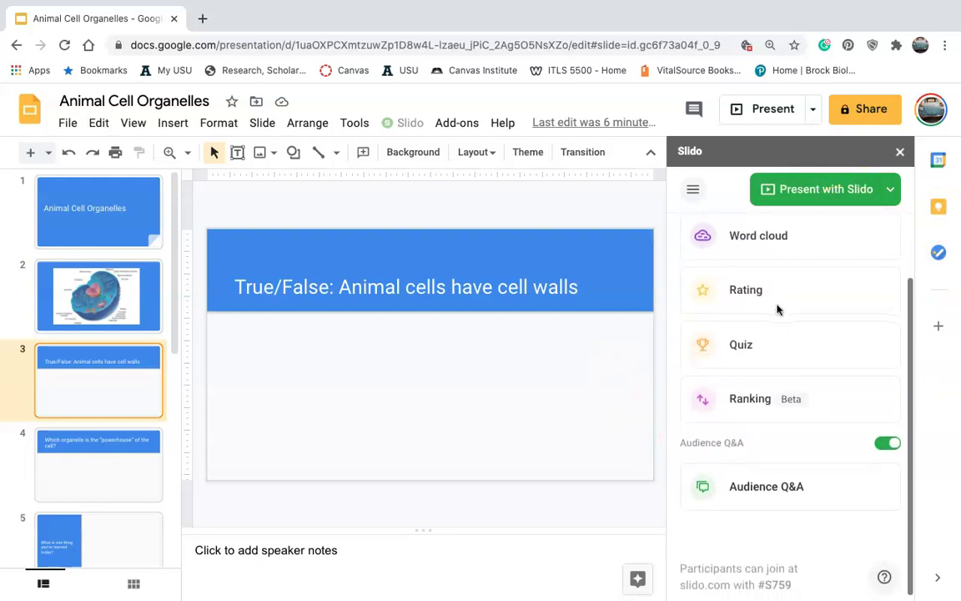
pyautogui.scroll(3, 777, 309)
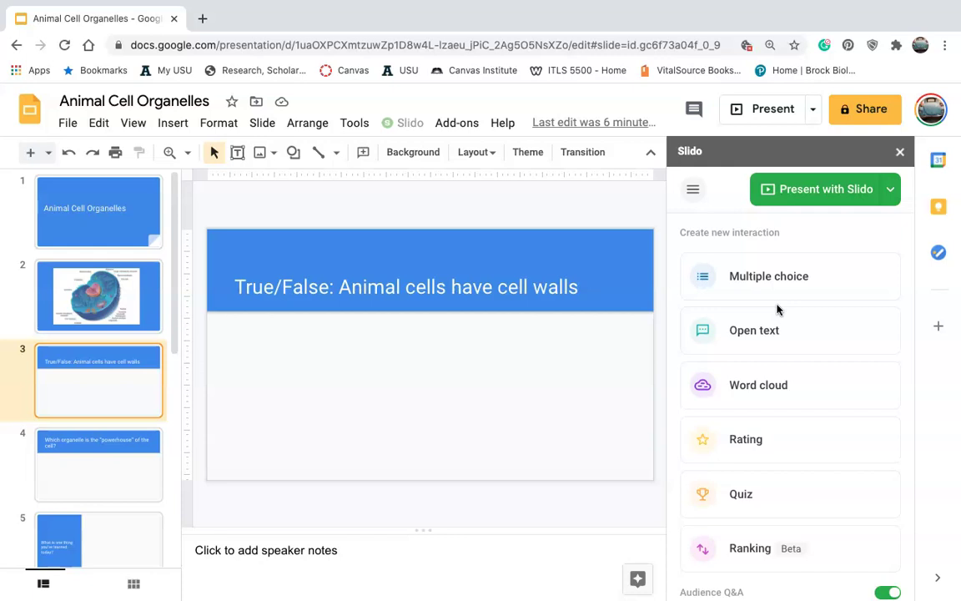
pyautogui.scroll(-1, 777, 310)
pyautogui.scroll(-2, 777, 310)
pyautogui.scroll(3, 777, 309)
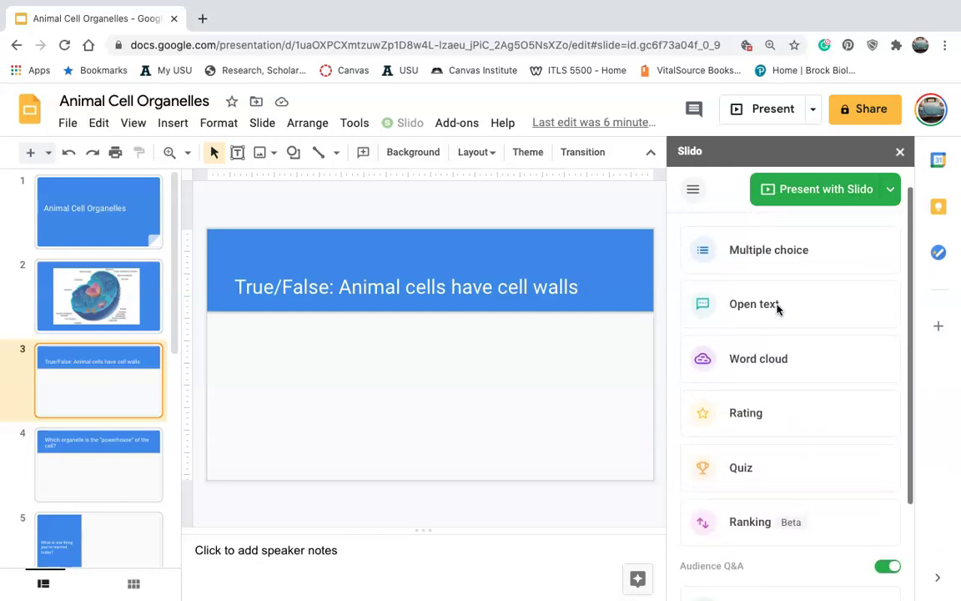
pyautogui.scroll(-1, 751, 351)
pyautogui.scroll(1, 747, 447)
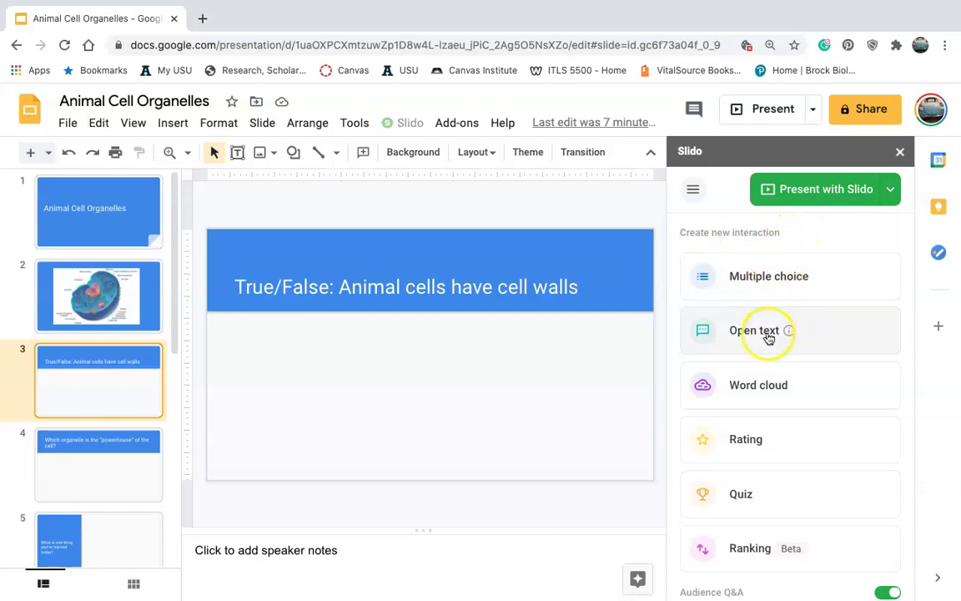
pyautogui.scroll(-3, 762, 427)
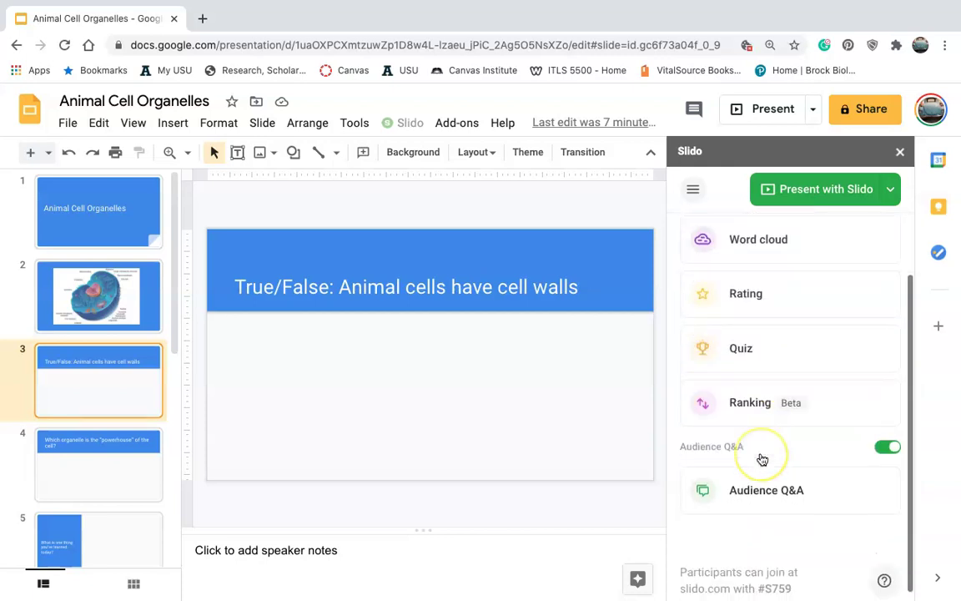
pyautogui.scroll(3, 761, 459)
# Add a Slido quiz 'Animal cell have cell walls' with options True and False, False marked correct.
pyautogui.click(750, 467)
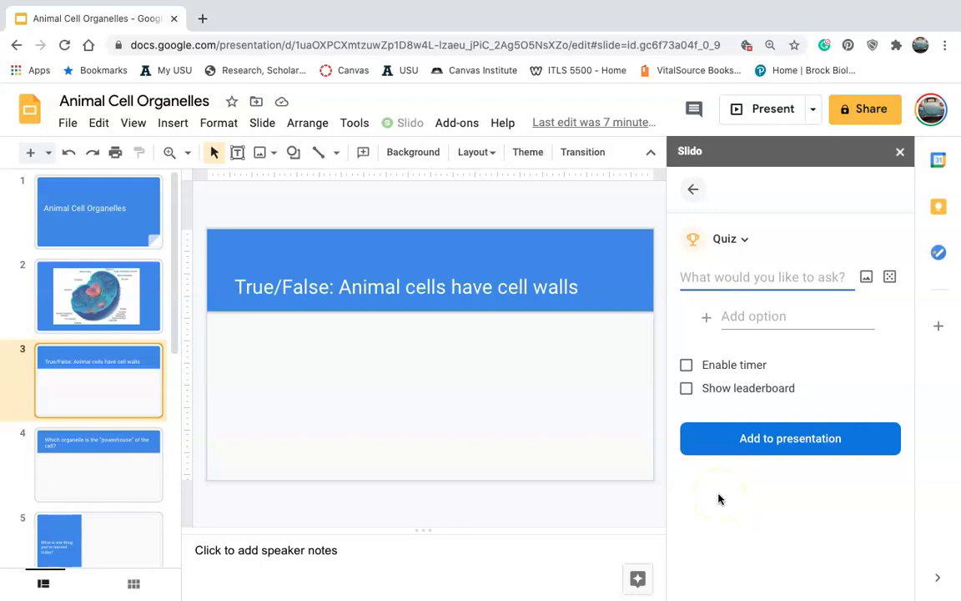
pyautogui.write('Animal cell have cell walls')
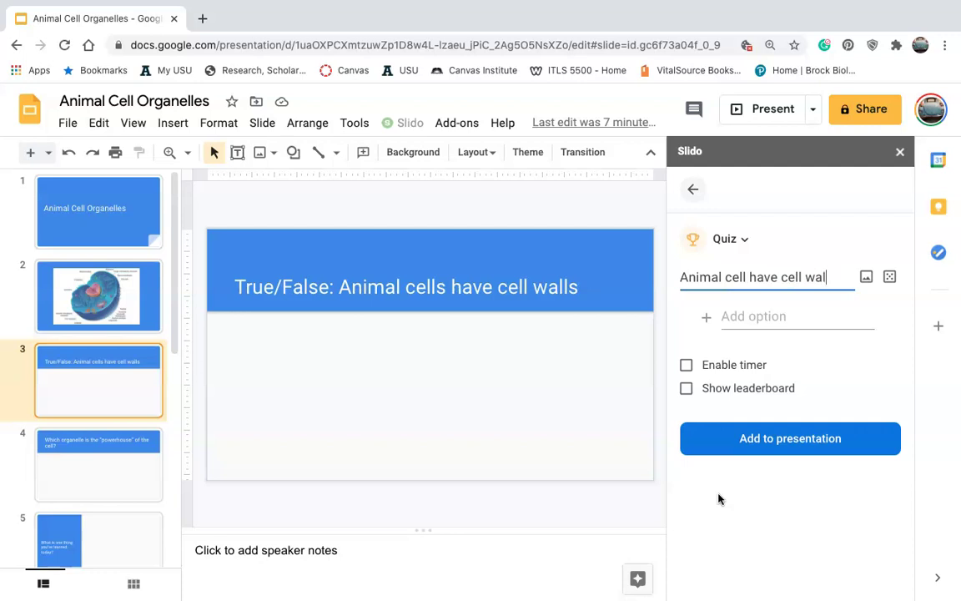
pyautogui.click(763, 321)
pyautogui.write('True')
pyautogui.click(777, 353)
pyautogui.write('Fal')
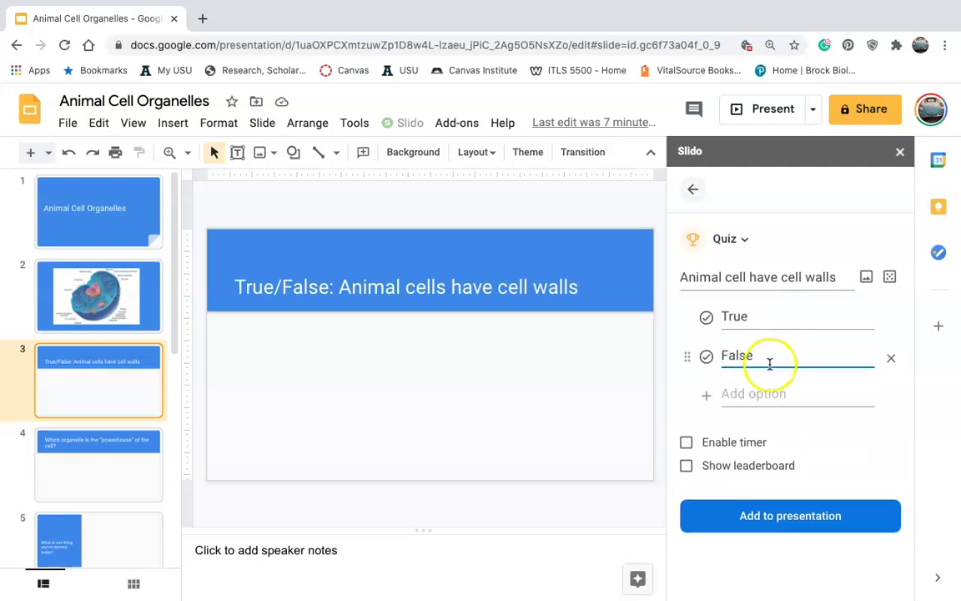
pyautogui.click(706, 358)
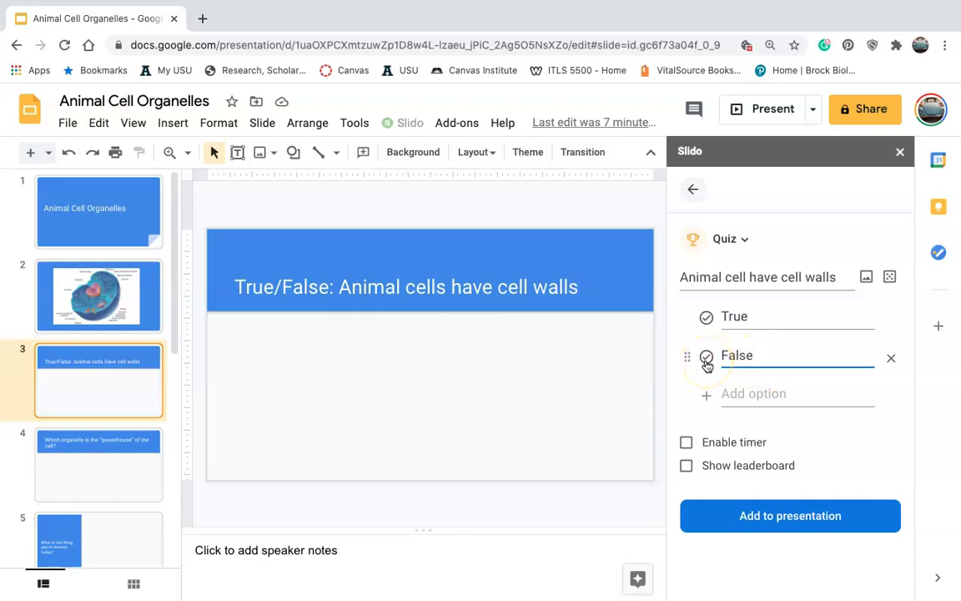
pyautogui.click(707, 358)
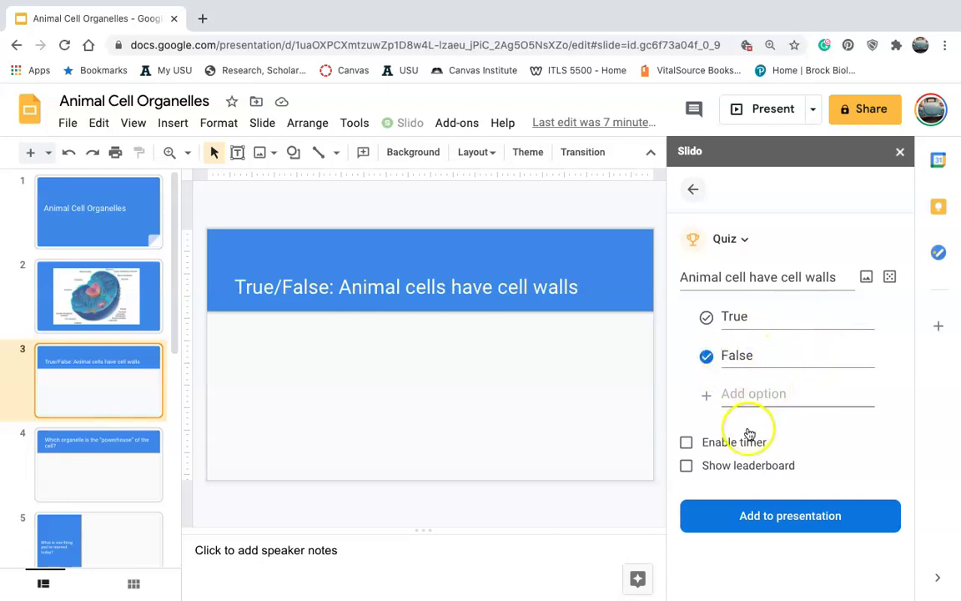
pyautogui.click(758, 523)
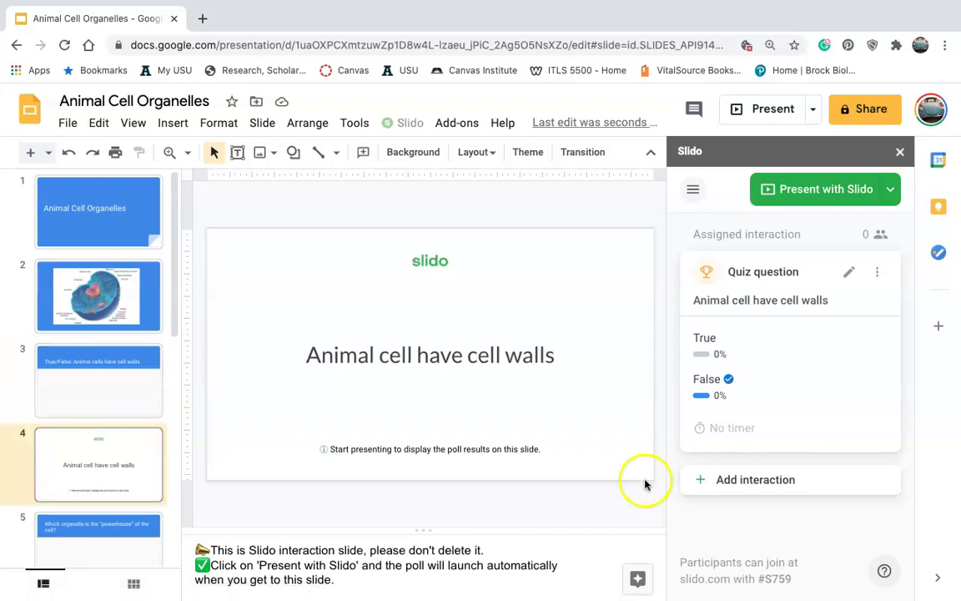
# Present from the True/False slide and advance to the live Slido quiz lobby on slide 4.
pyautogui.click(900, 151)
pyautogui.click(106, 376)
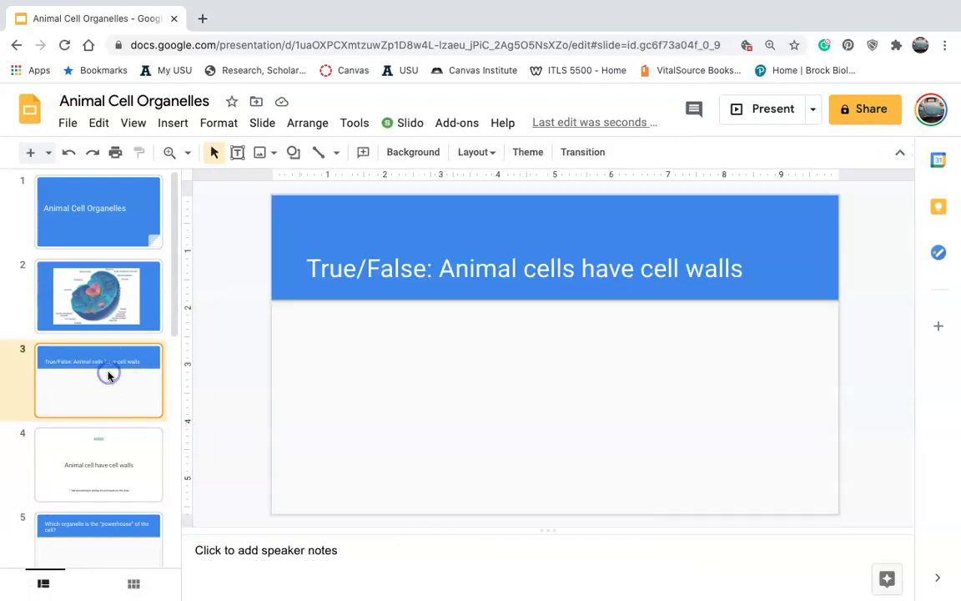
pyautogui.click(773, 110)
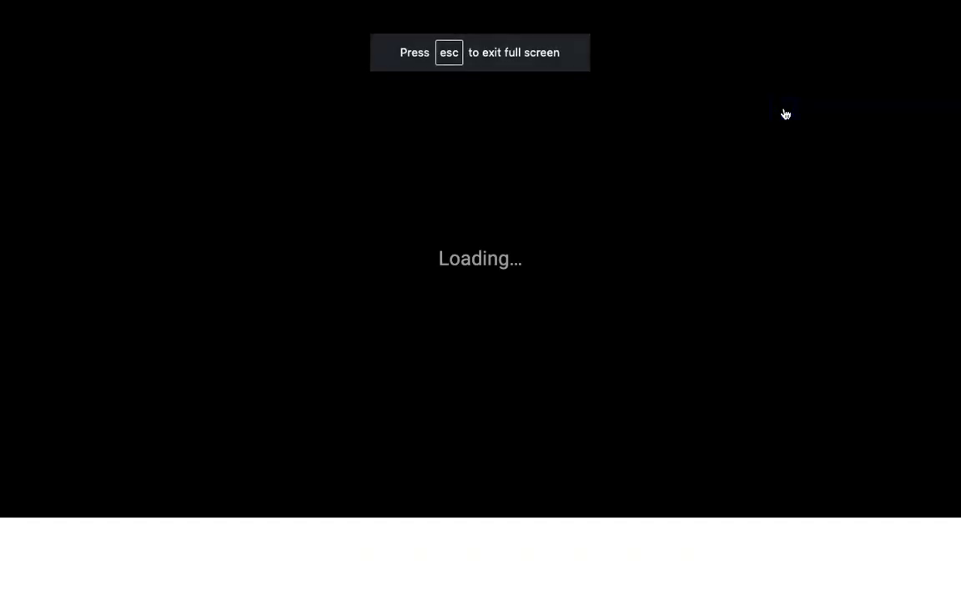
pyautogui.press('Right')
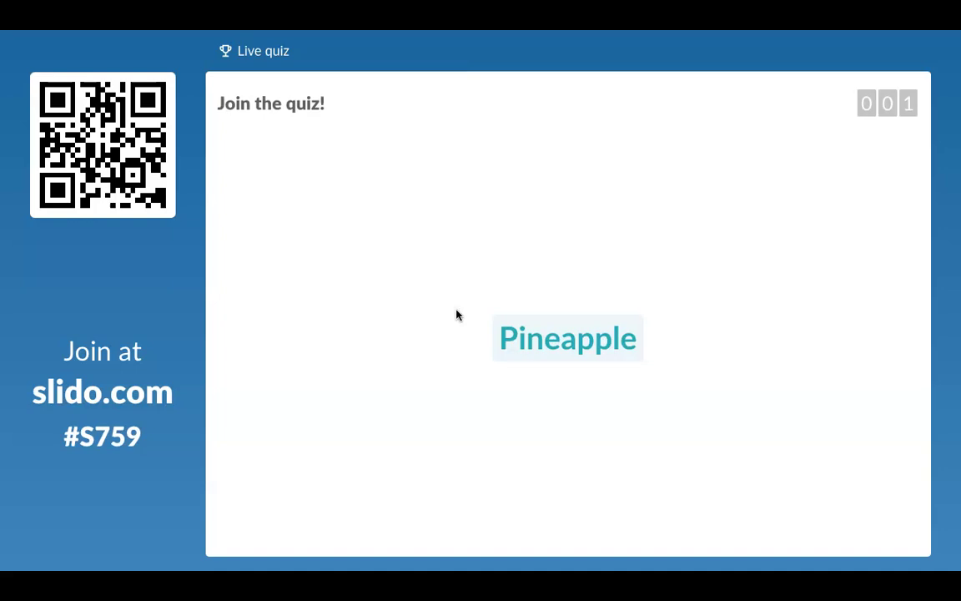
# Show the quiz question, reveal results with False at 100%, and exit the slideshow.
pyautogui.click(576, 335)
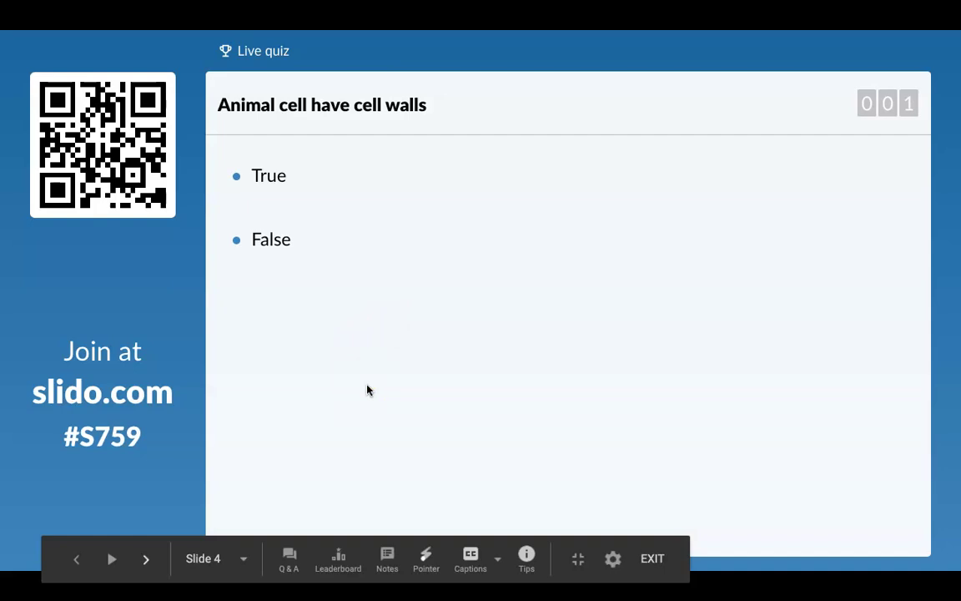
pyautogui.click(337, 343)
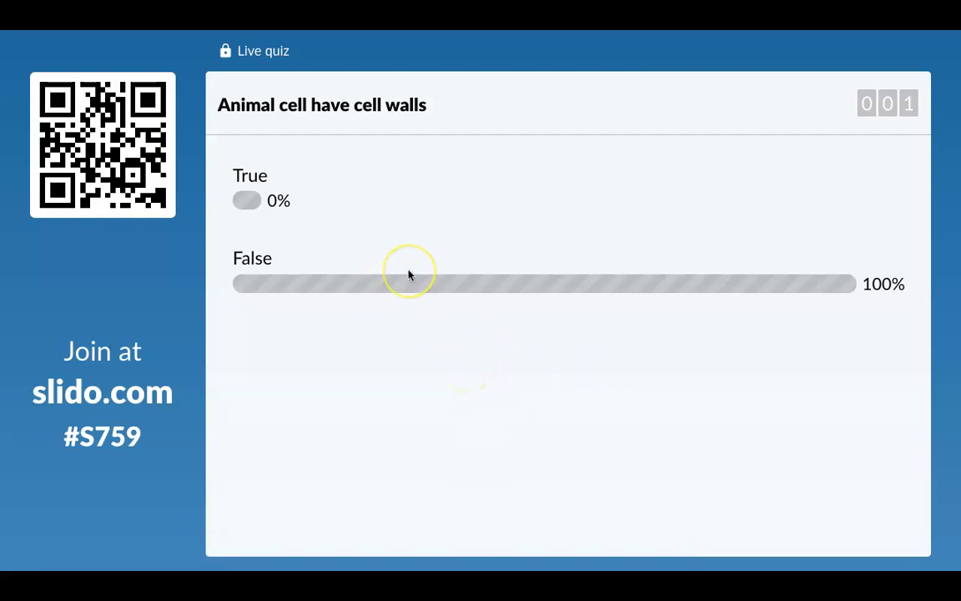
pyautogui.press('Escape')
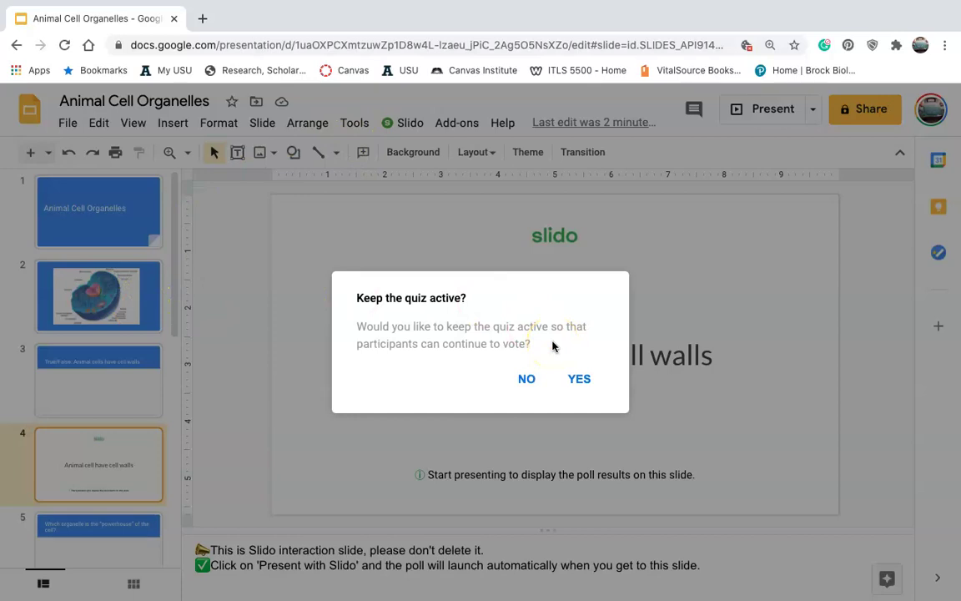
# Keep the quiz active, then go to slide 6, 'What is one thing you've learned today?'.
pyautogui.click(579, 379)
pyautogui.scroll(-3, 112, 423)
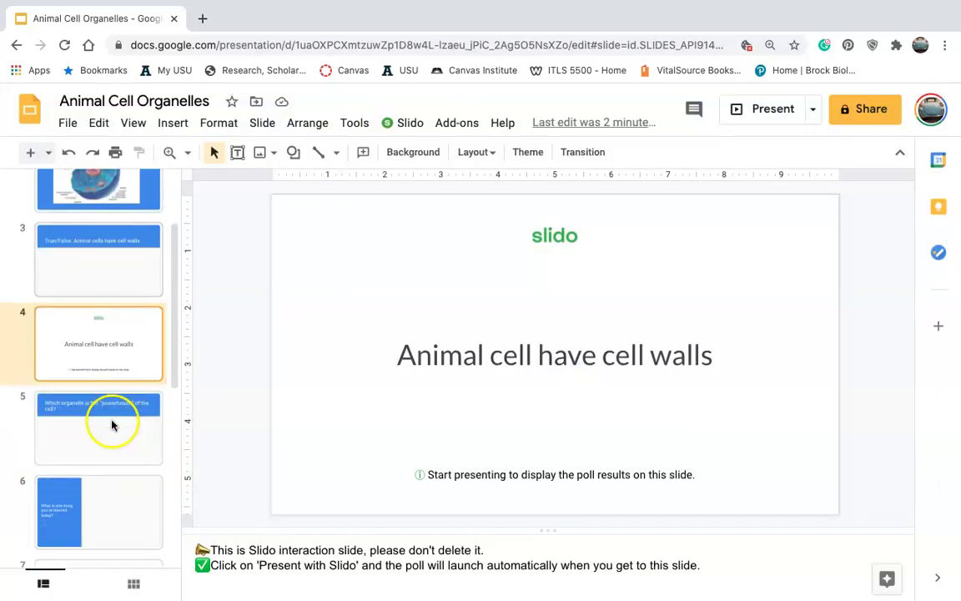
pyautogui.click(112, 425)
pyautogui.scroll(-2, 111, 425)
pyautogui.click(111, 421)
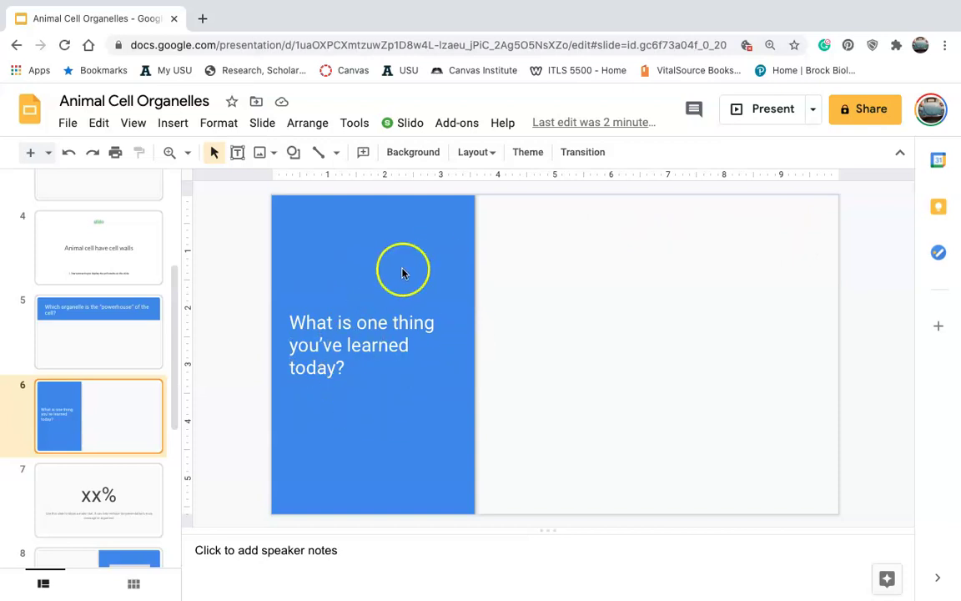
# Create a Slido word cloud asking 'What is one thing you've learned today', with multiple answers left off.
pyautogui.click(409, 123)
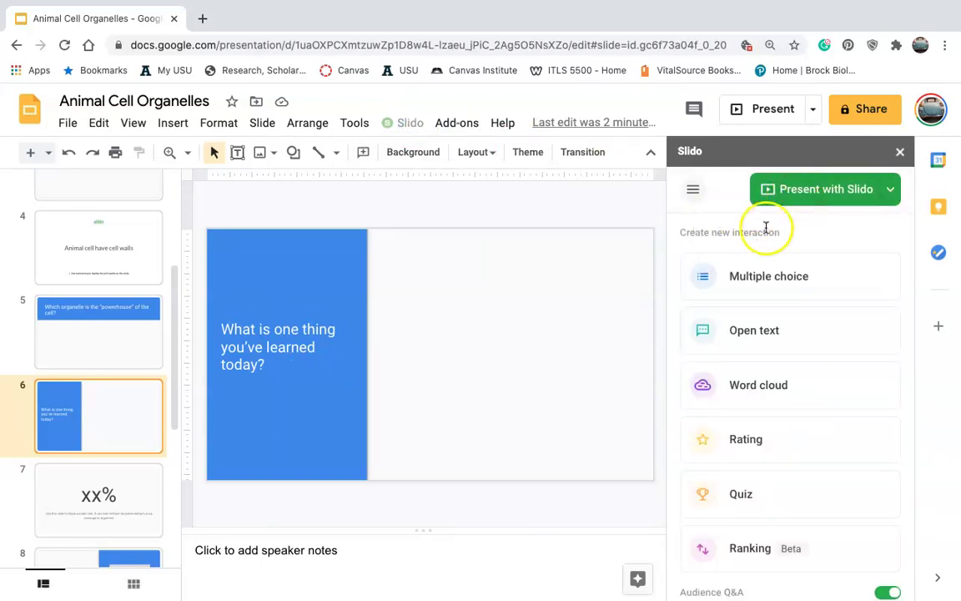
pyautogui.click(741, 387)
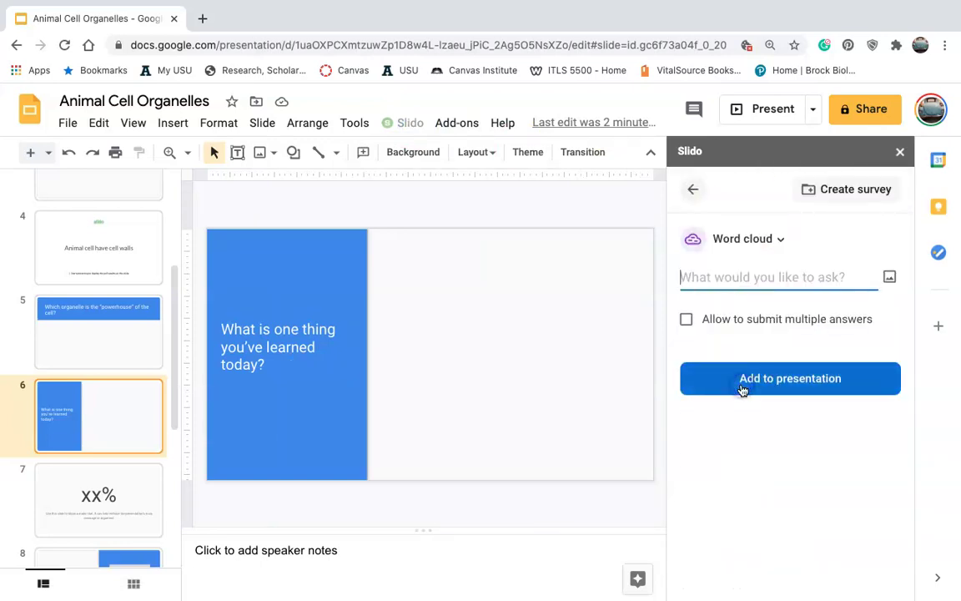
pyautogui.click(725, 277)
pyautogui.write('Wha')
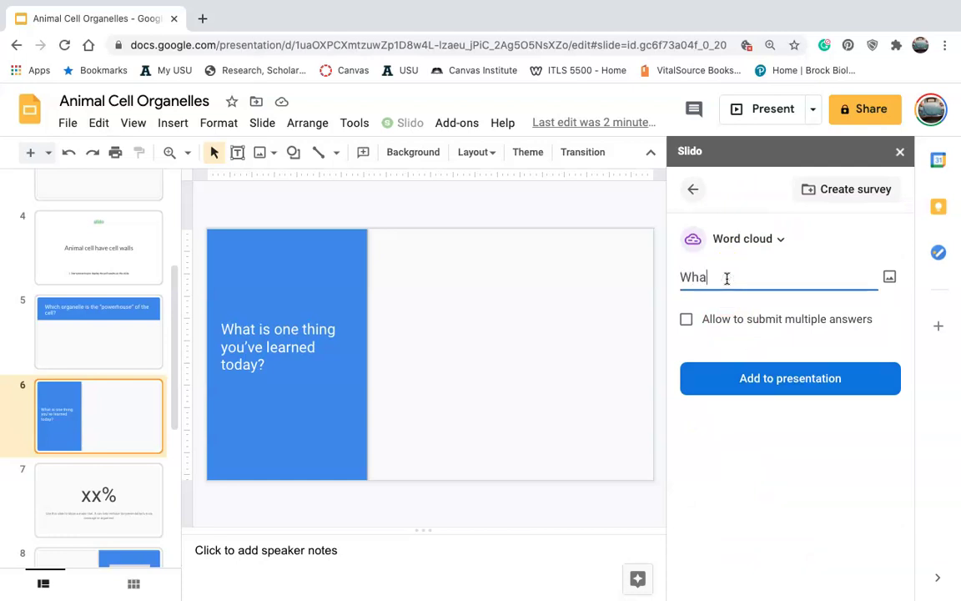
pyautogui.write('t is one thing yo')
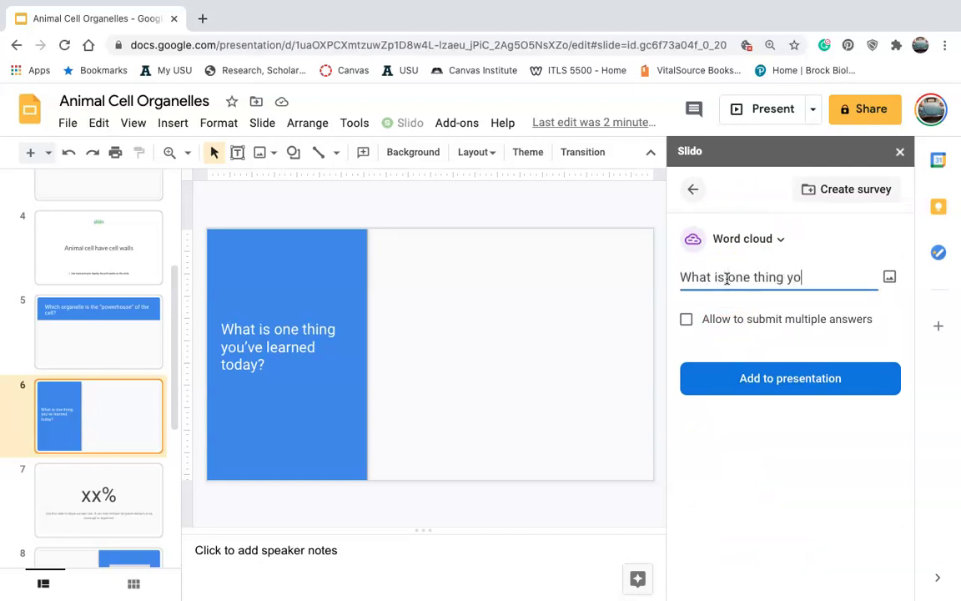
pyautogui.write("u've learned to")
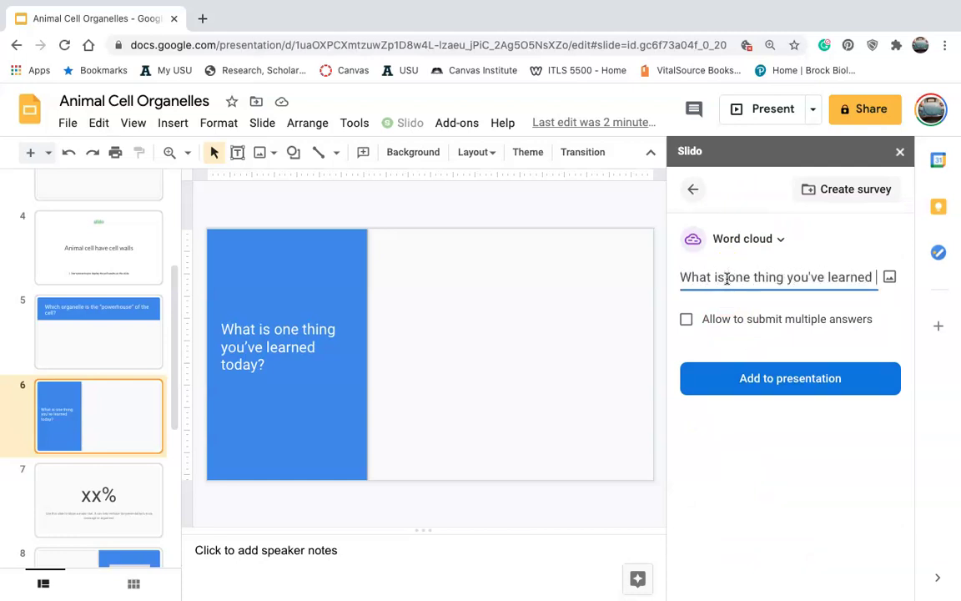
pyautogui.press('BackSpace')
pyautogui.write('oday')
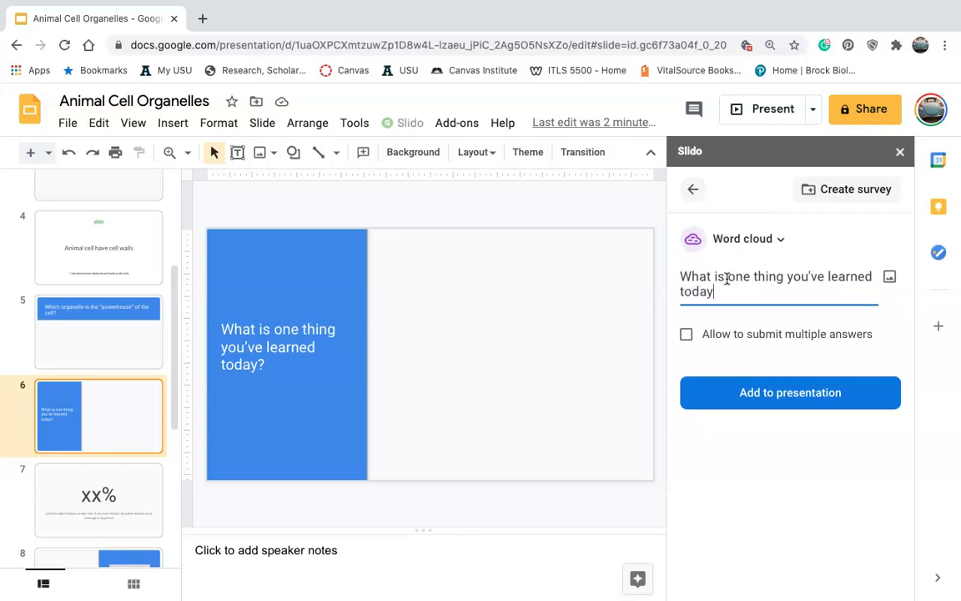
pyautogui.click(686, 335)
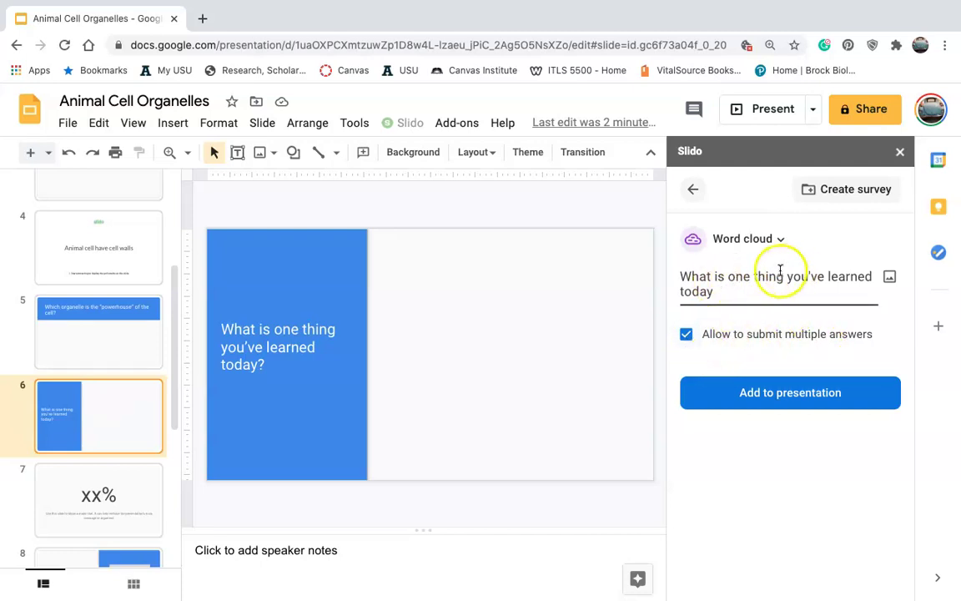
pyautogui.click(685, 337)
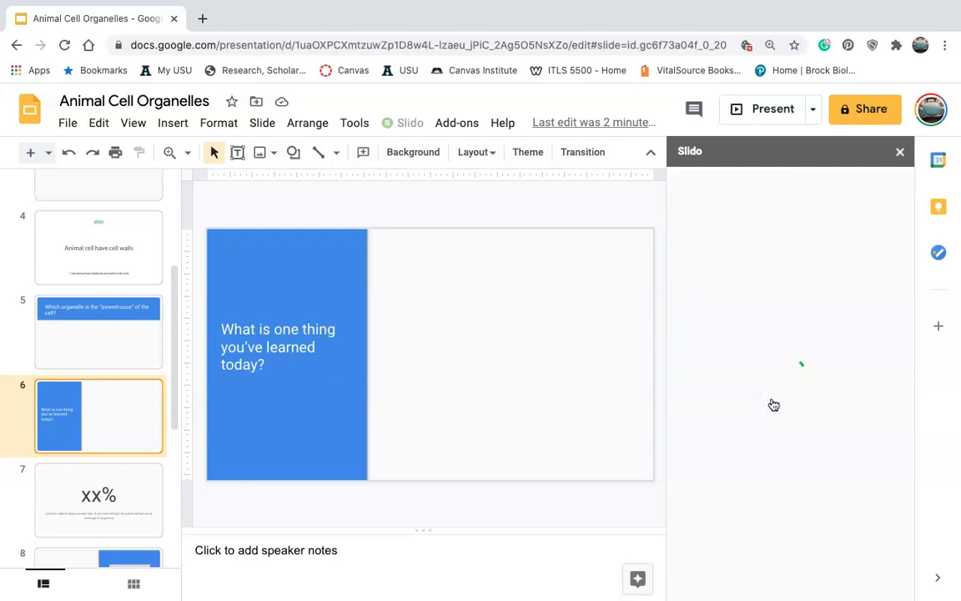
# Present slide 7's word cloud live with Slido, collect one response, then exit the slideshow.
pyautogui.click(754, 400)
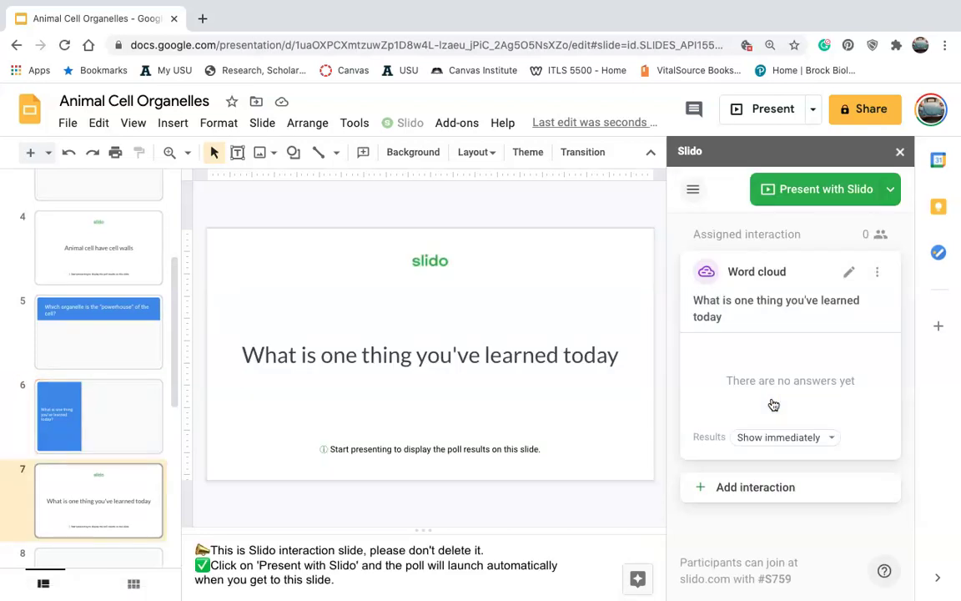
pyautogui.click(900, 151)
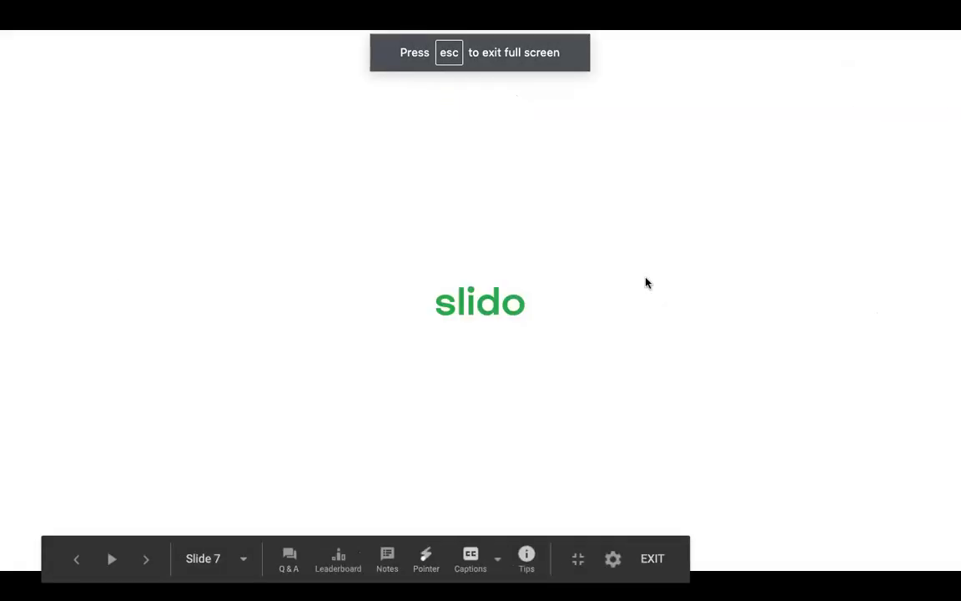
pyautogui.click(620, 265)
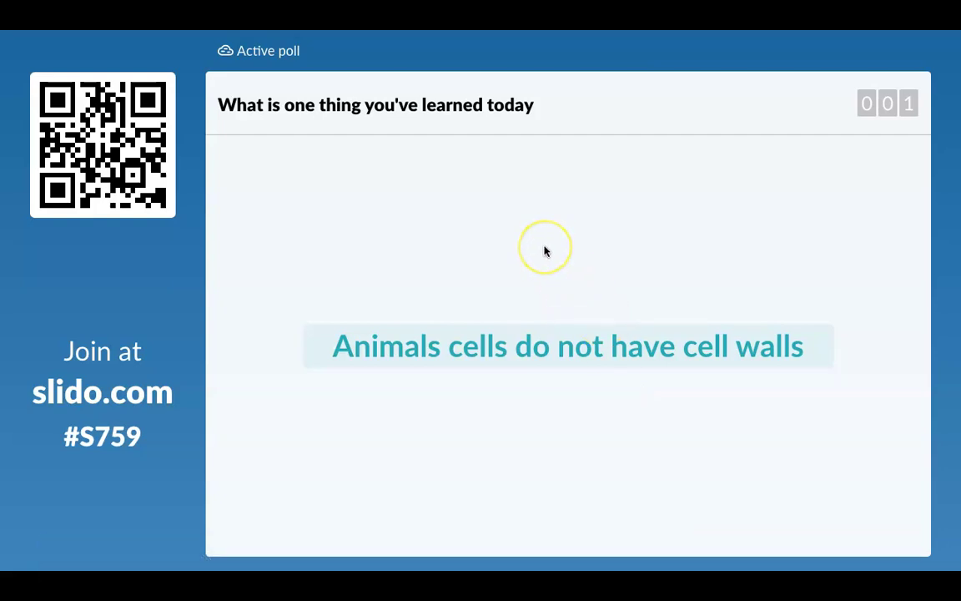
pyautogui.press('Escape')
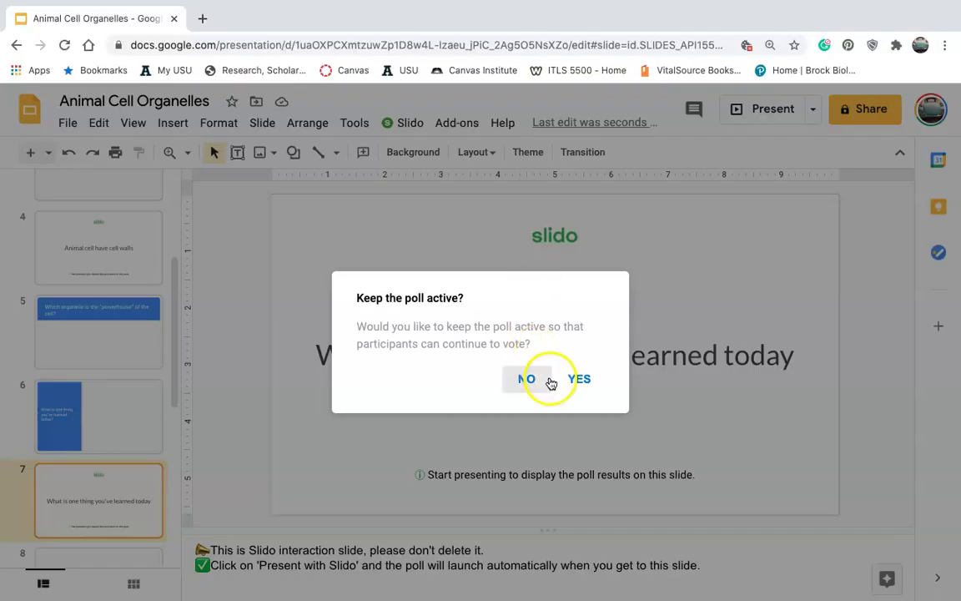
# Decline to keep the word-cloud poll active and return the filmstrip to the top.
pyautogui.click(527, 378)
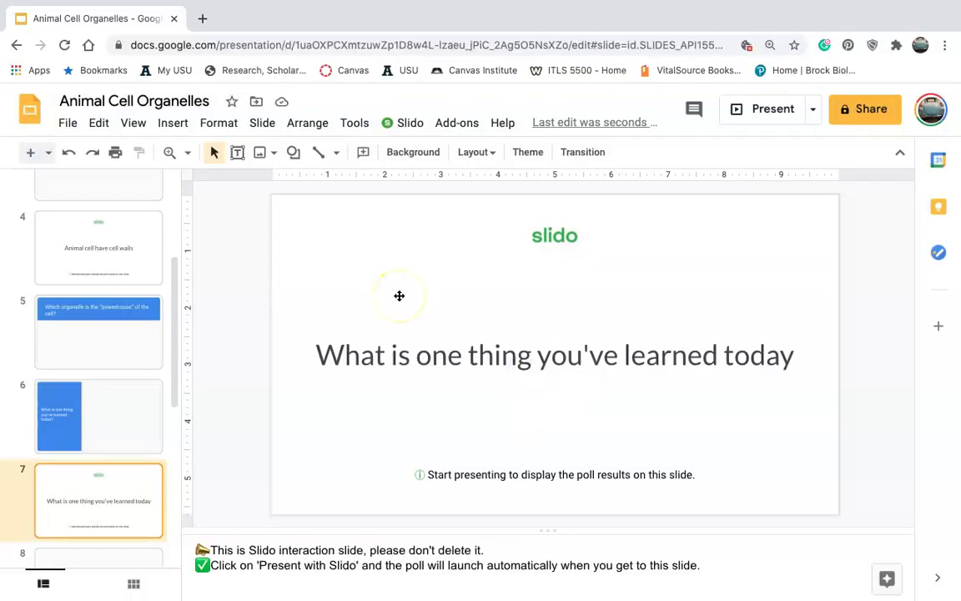
pyautogui.scroll(5, 117, 232)
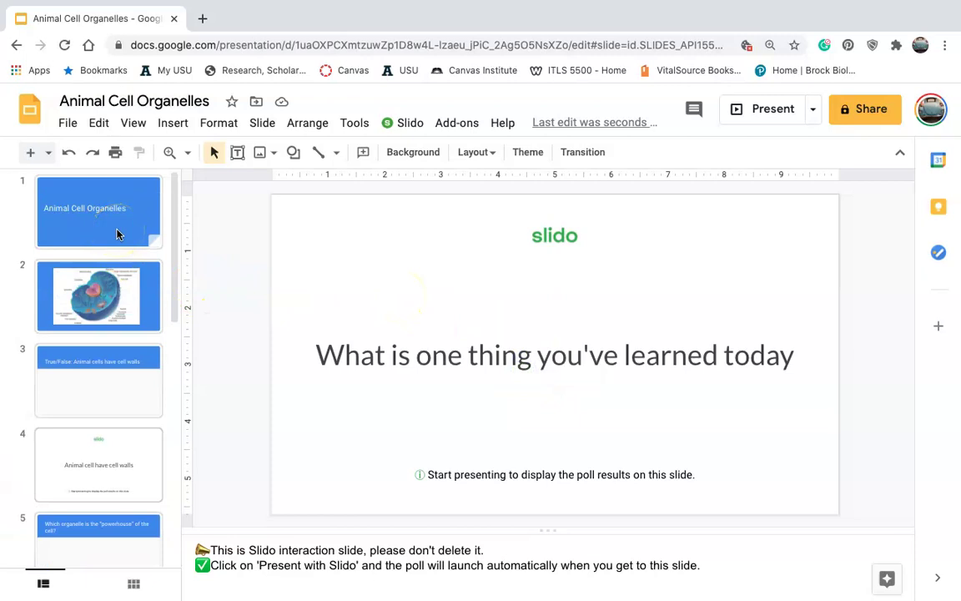
pyautogui.scroll(-3, 92, 413)
pyautogui.scroll(3, 91, 413)
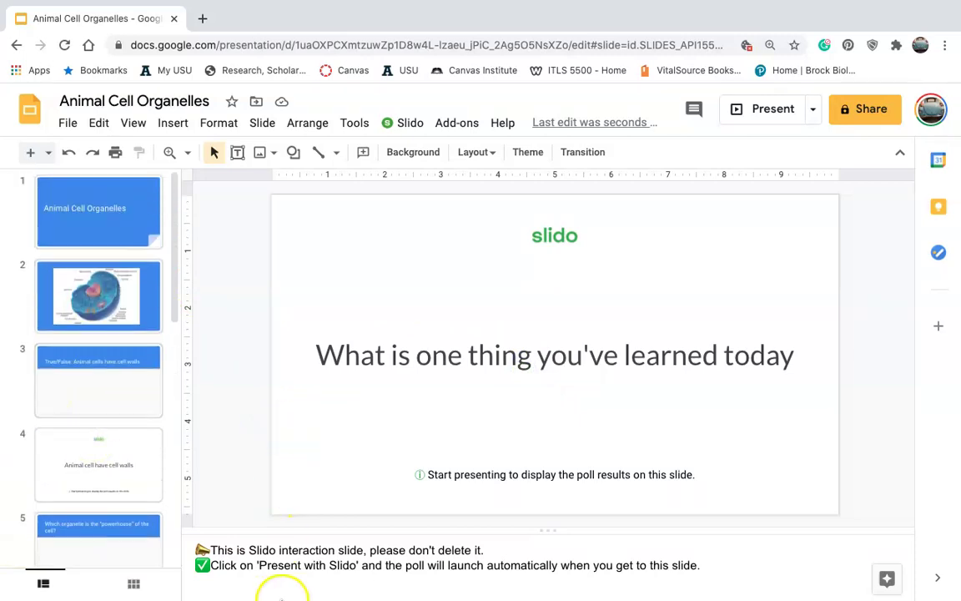
pyautogui.moveTo(307, 581)
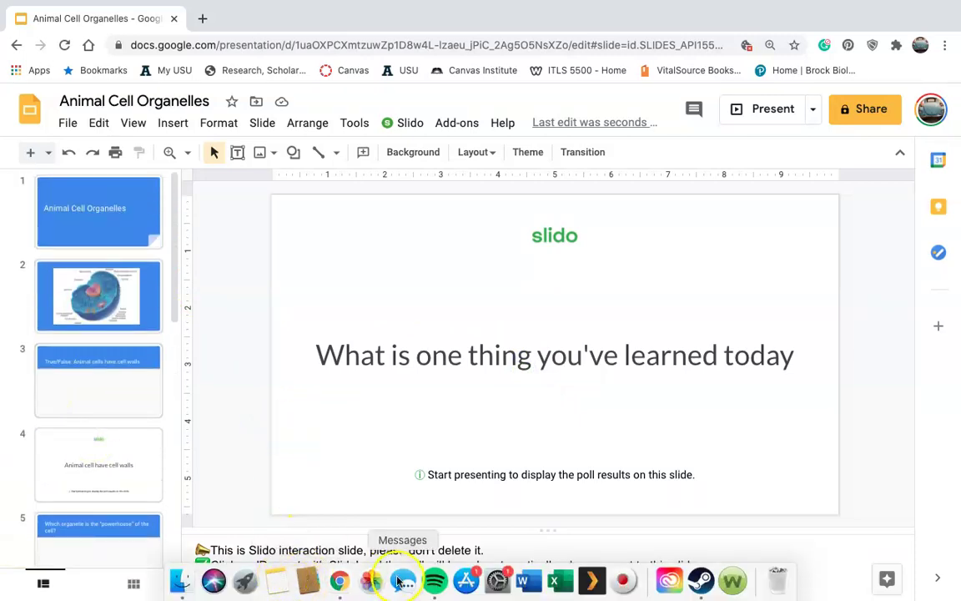